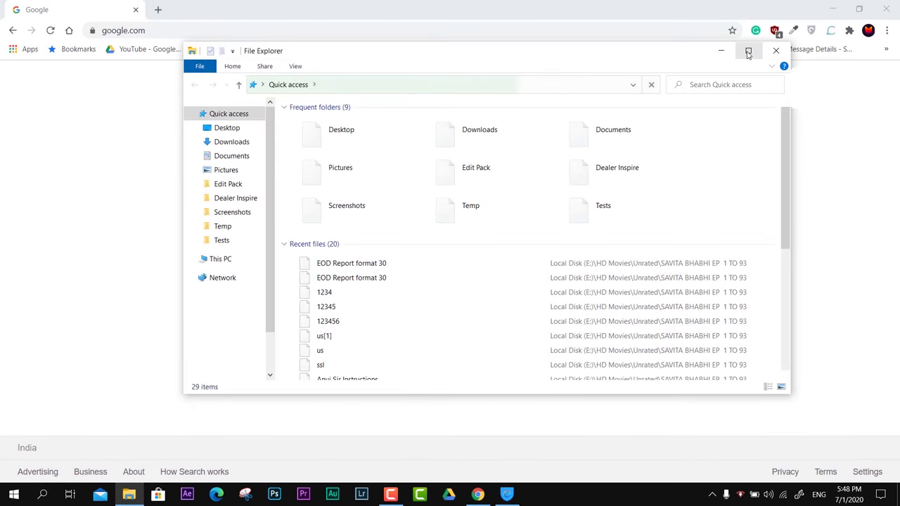
Step: Maximize File Explorer, go through Local Disk (C:), Users and your profile, then enter \AppData
click(749, 51)
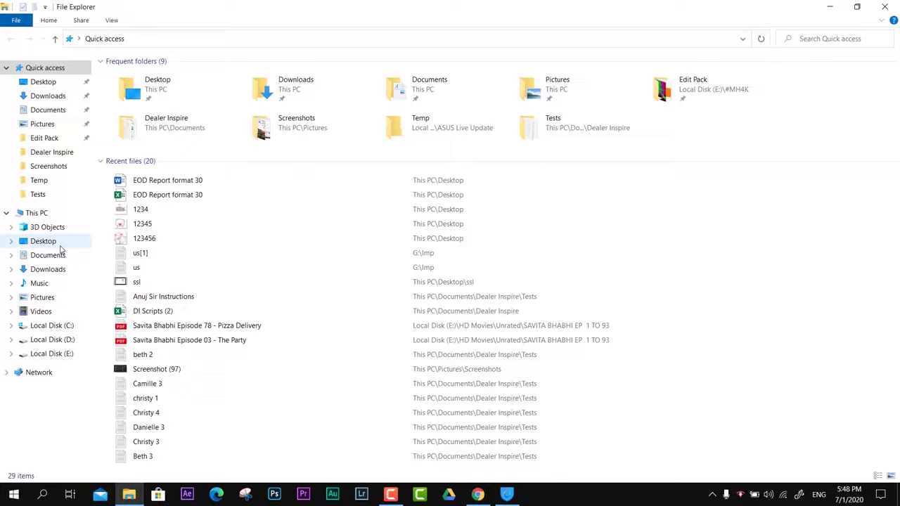
click(71, 328)
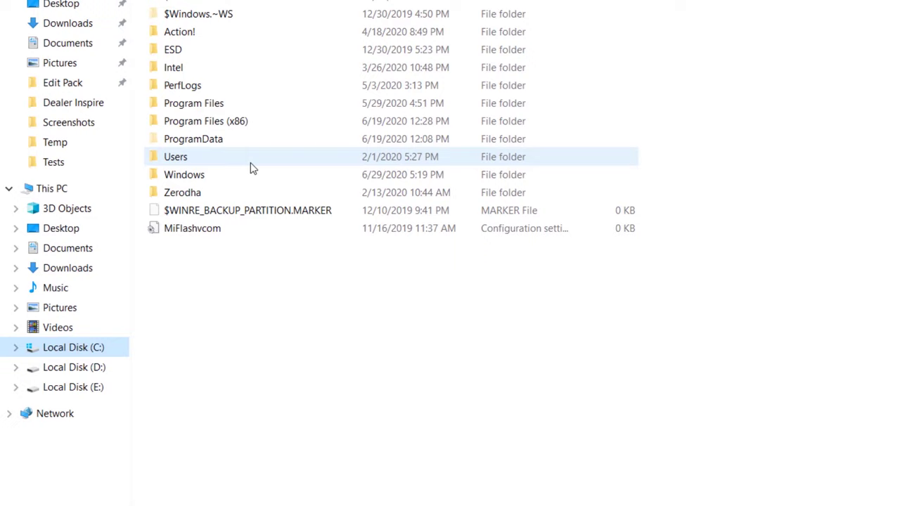
double_click(252, 163)
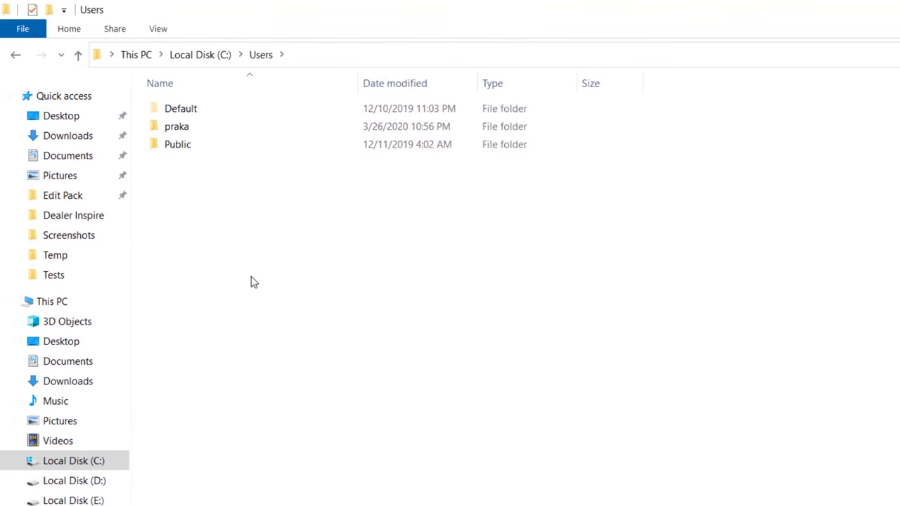
double_click(227, 127)
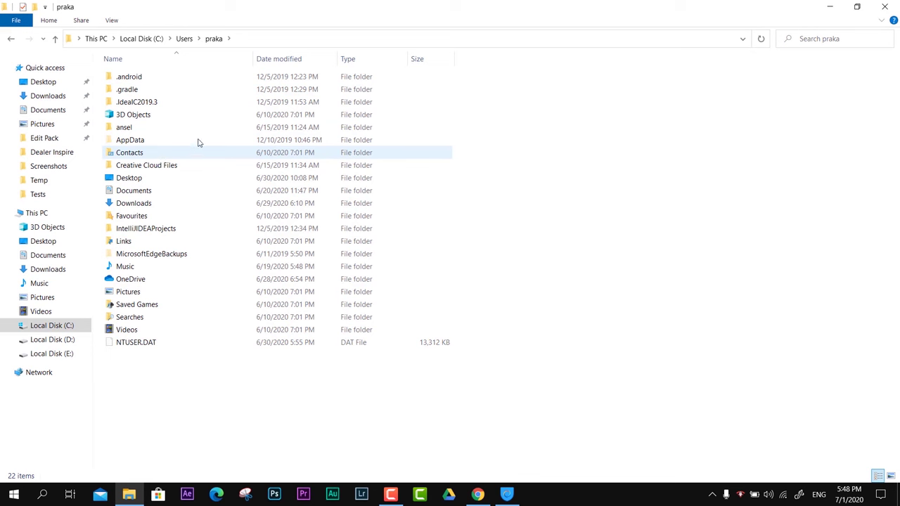
click(316, 43)
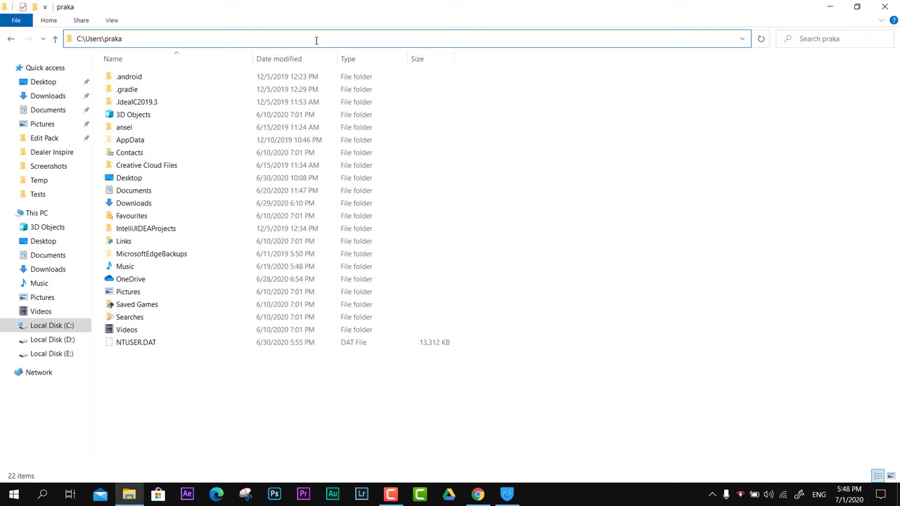
text(\)
text(App)
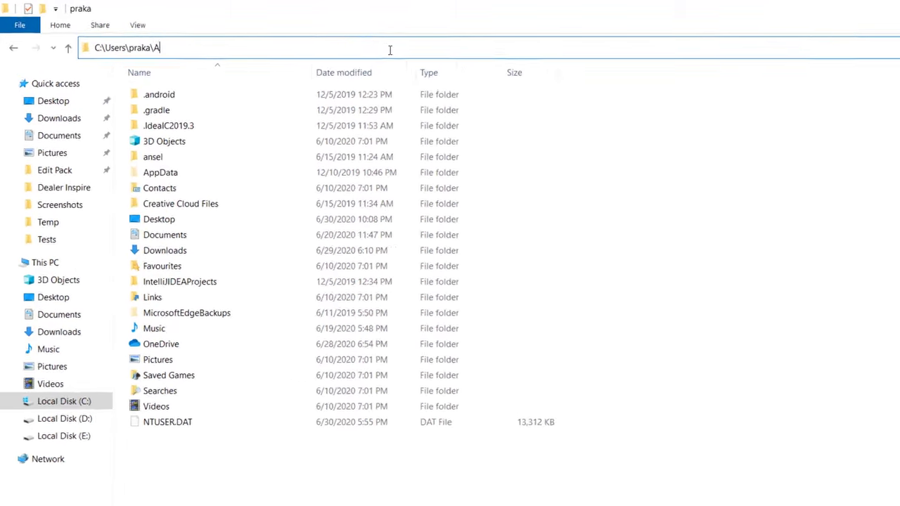
text(Dat)
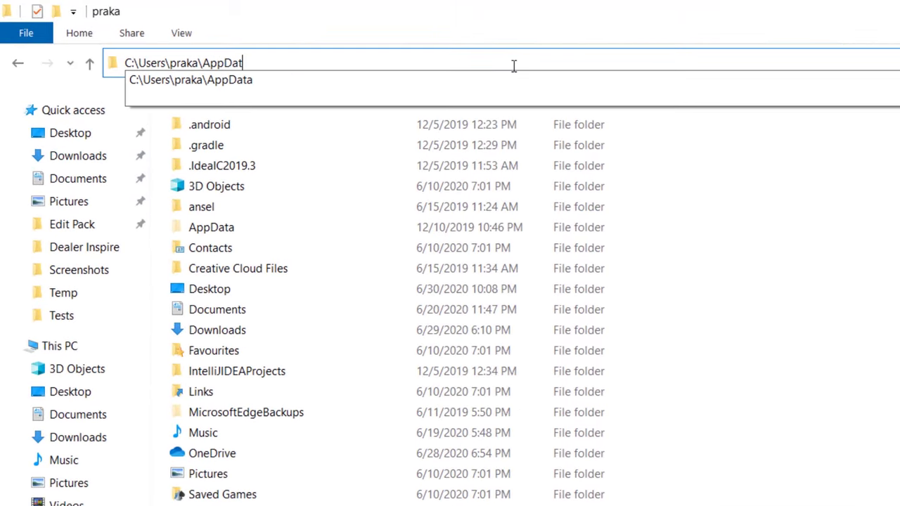
text(a)
key(Return)
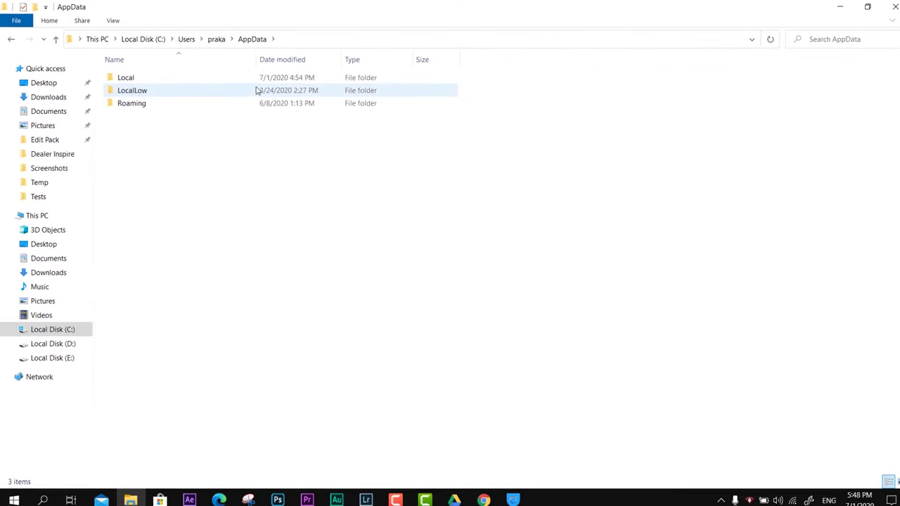
Step: Go down through Local, Google, Chrome and User Data into the ShaderCache folder
double_click(236, 79)
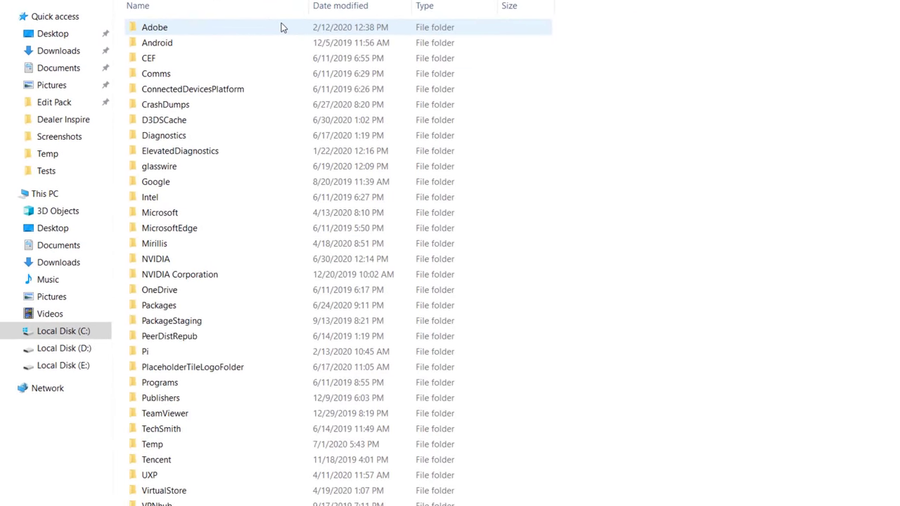
double_click(228, 186)
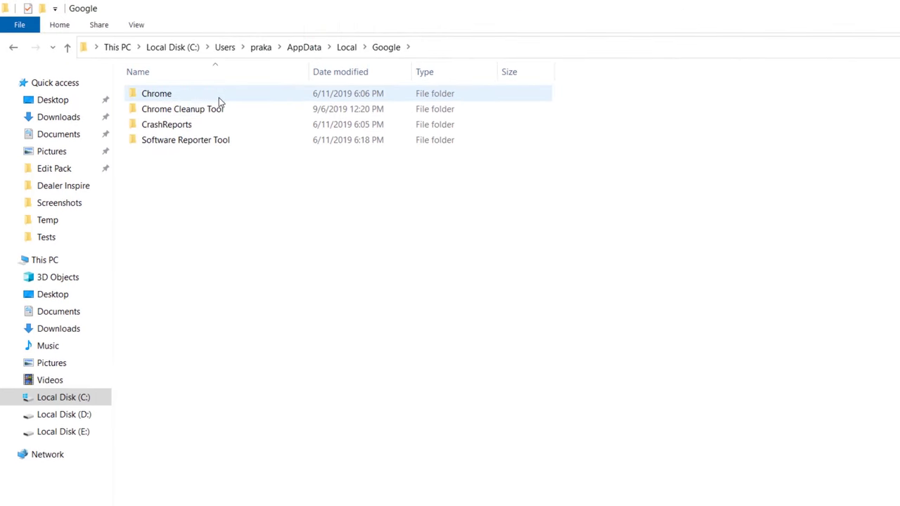
double_click(220, 98)
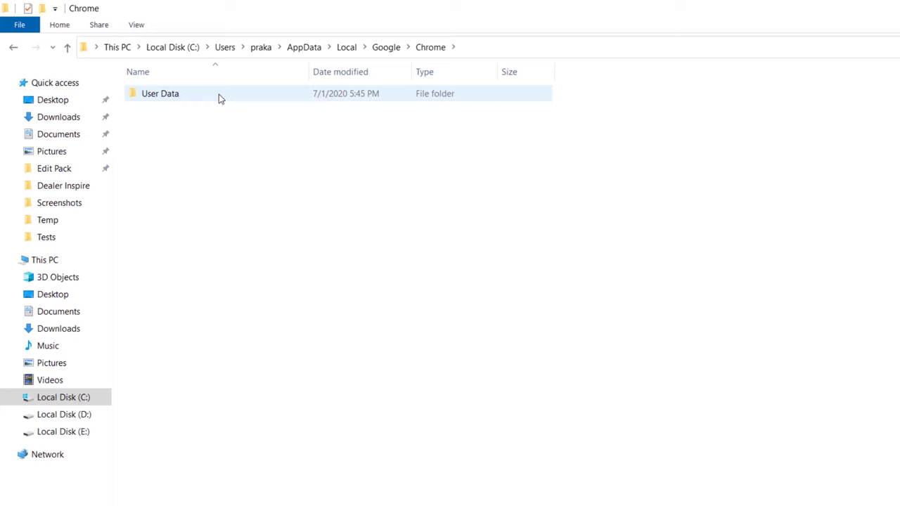
double_click(220, 99)
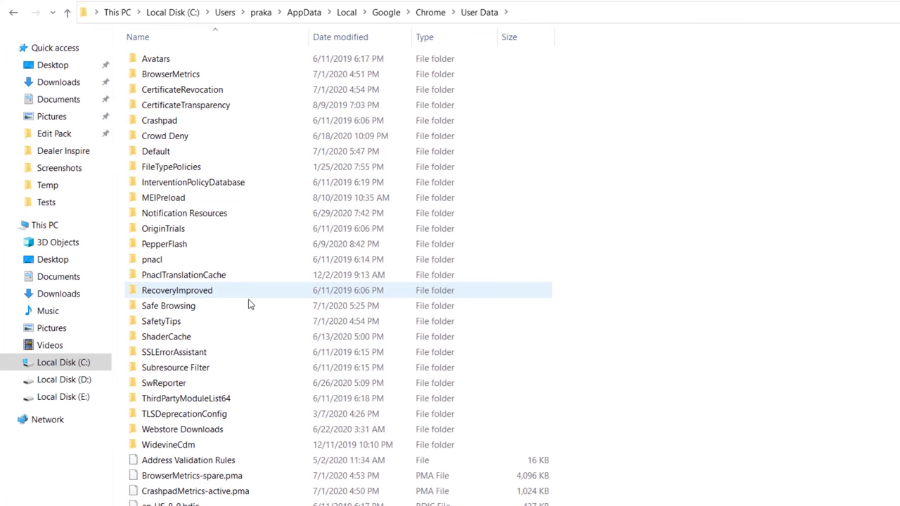
double_click(247, 337)
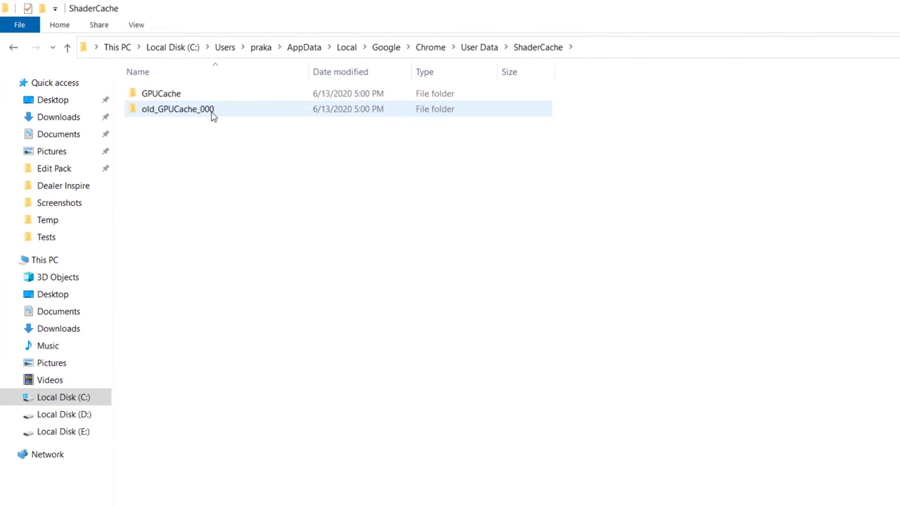
Step: Select GPUCache and old_GPUCache_000 and delete both folders
click(216, 103)
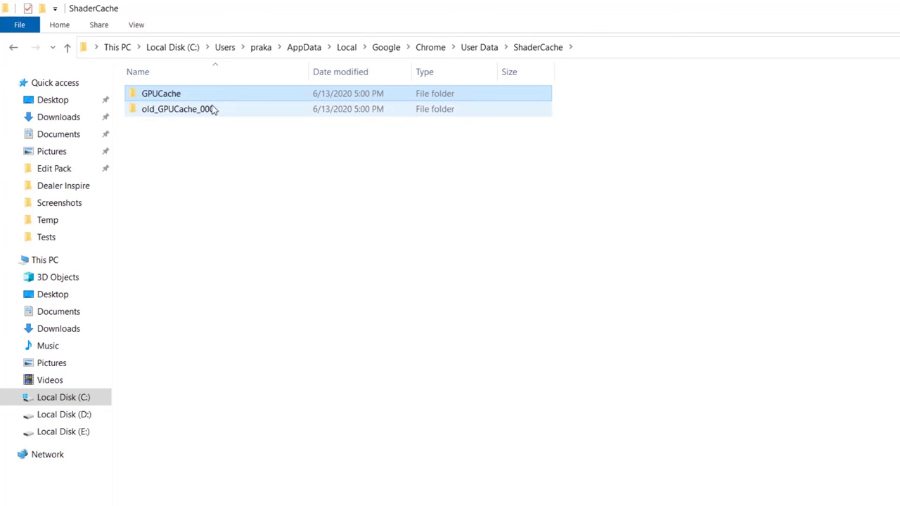
click(215, 110)
drag(208, 149, 200, 92)
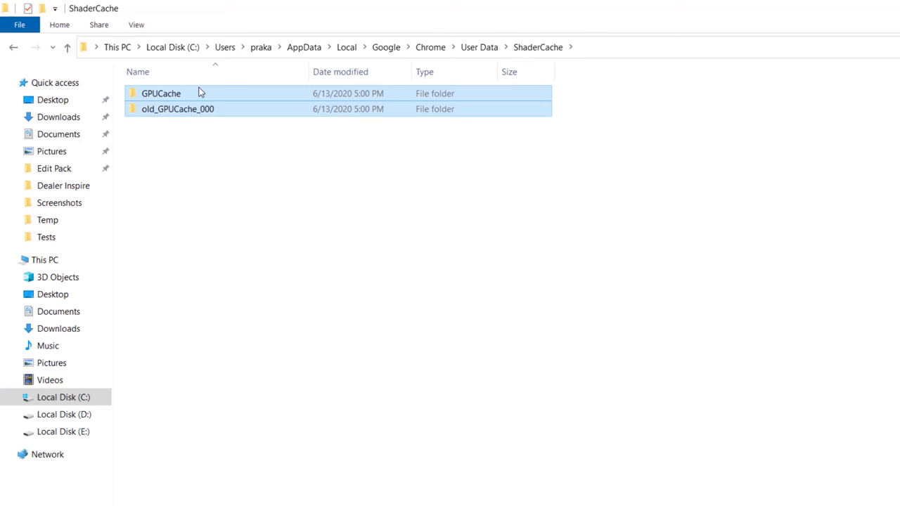
right_click(247, 90)
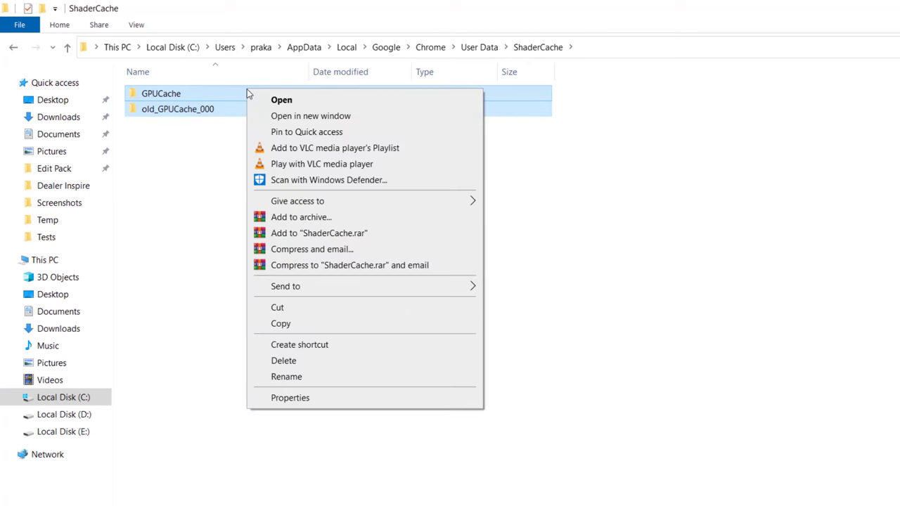
click(281, 360)
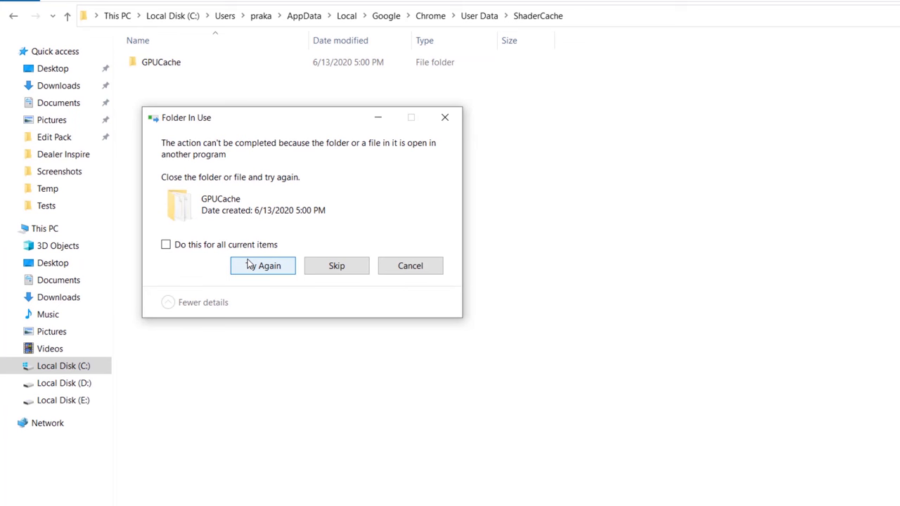
Step: In the Folder In Use dialog, apply the choice to all current items and retry deleting GPUCache
click(249, 246)
click(263, 267)
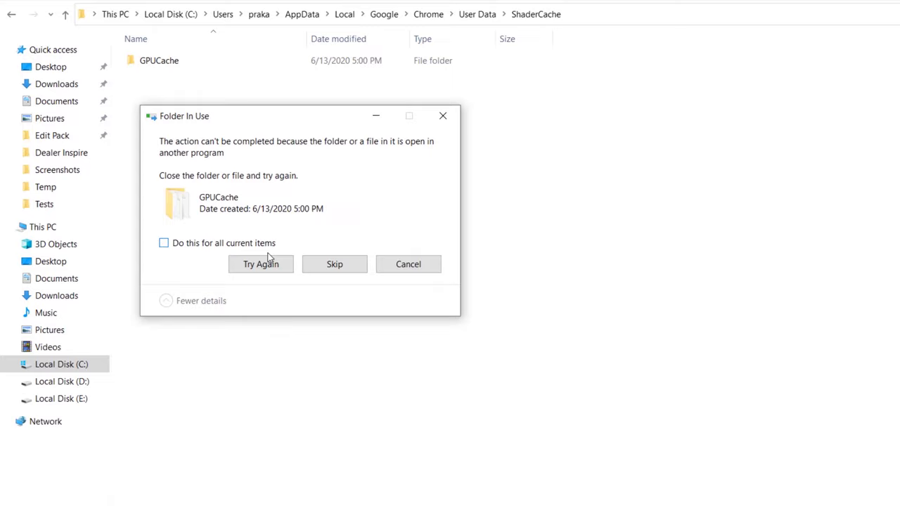
click(259, 244)
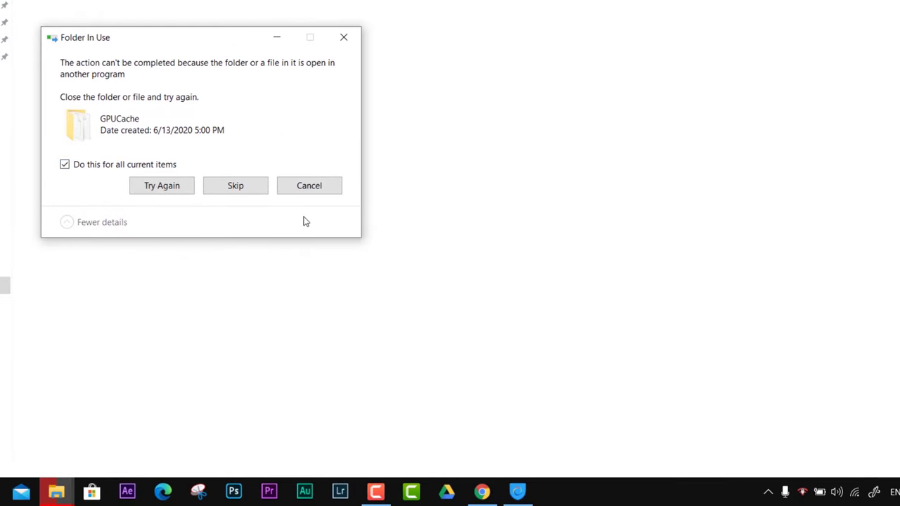
Step: Close the running Chrome window from the taskbar so it releases the cache folder
click(498, 496)
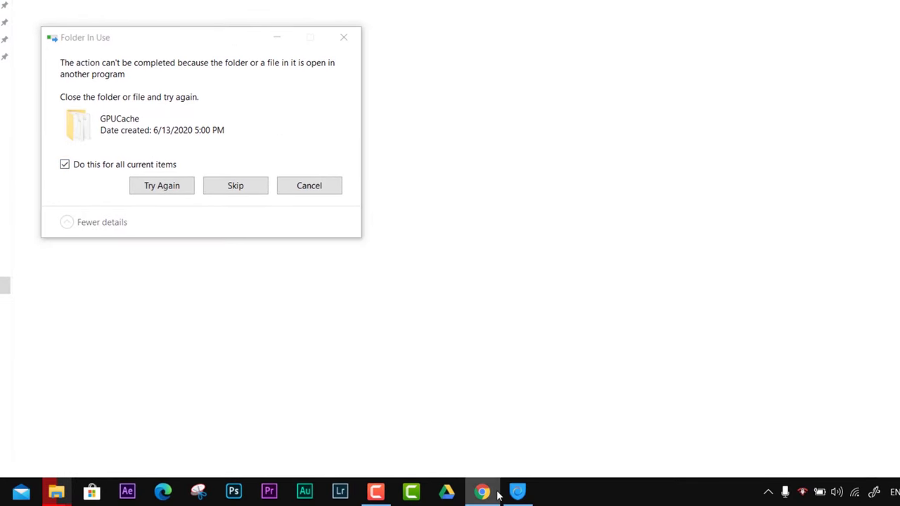
right_click(498, 495)
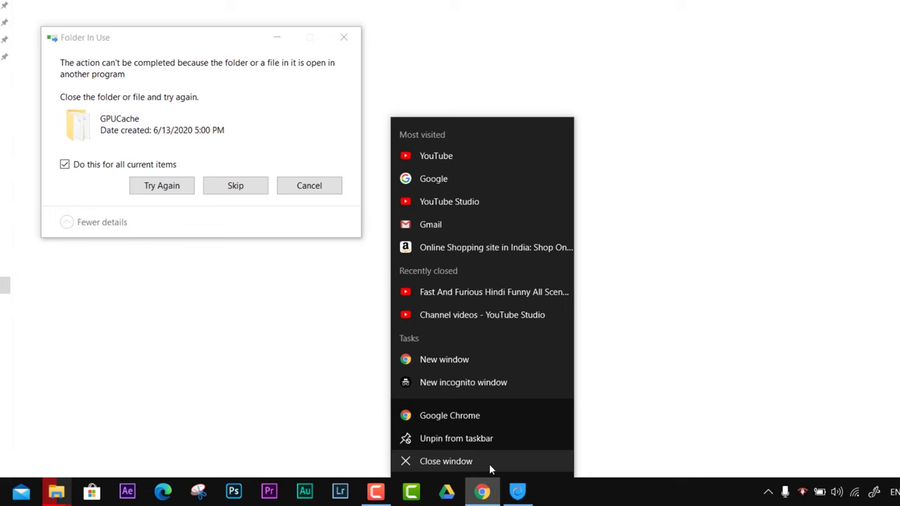
click(487, 461)
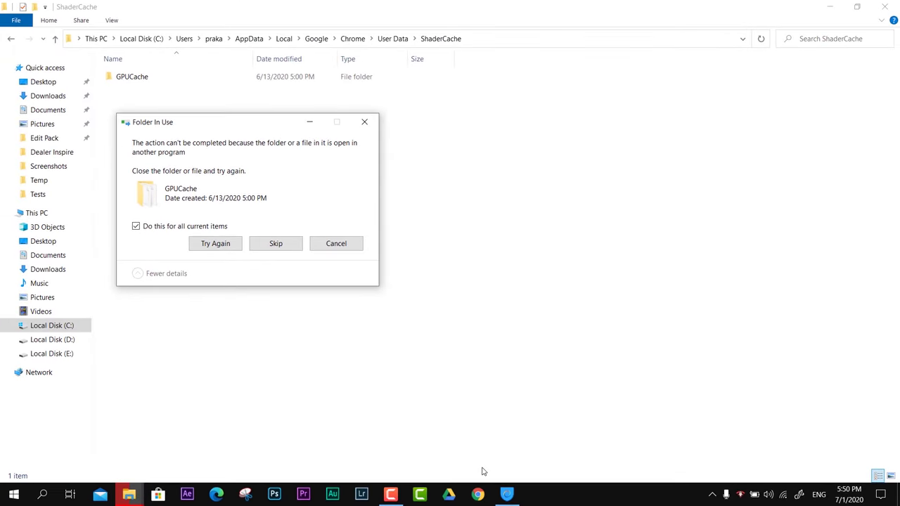
Step: Retry deleting GPUCache for all items until ShaderCache is empty, then close File Explorer
click(234, 246)
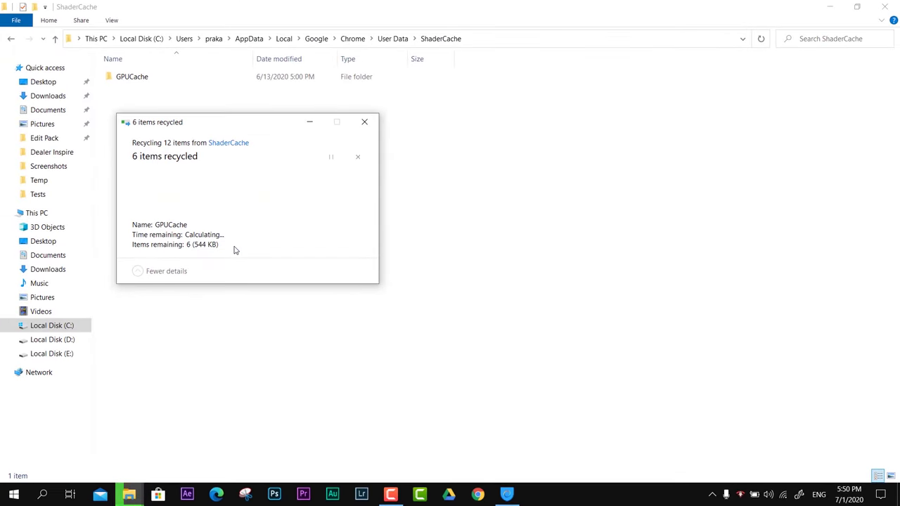
click(235, 247)
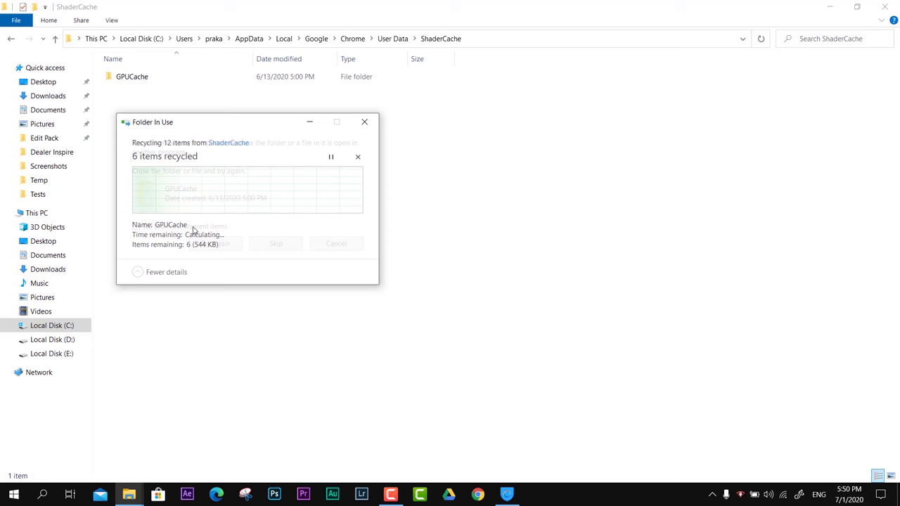
click(183, 225)
click(216, 244)
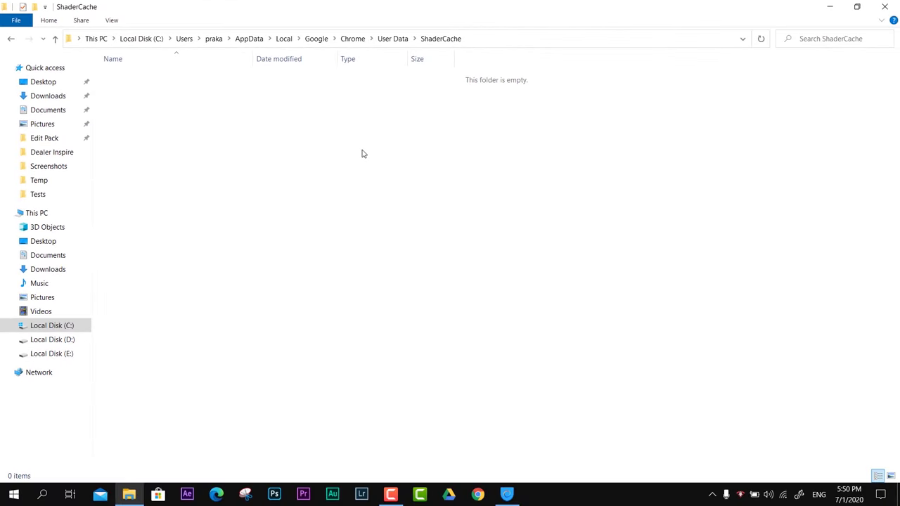
click(884, 6)
Step: Bring up the Start menu's power options to restart the PC
click(8, 496)
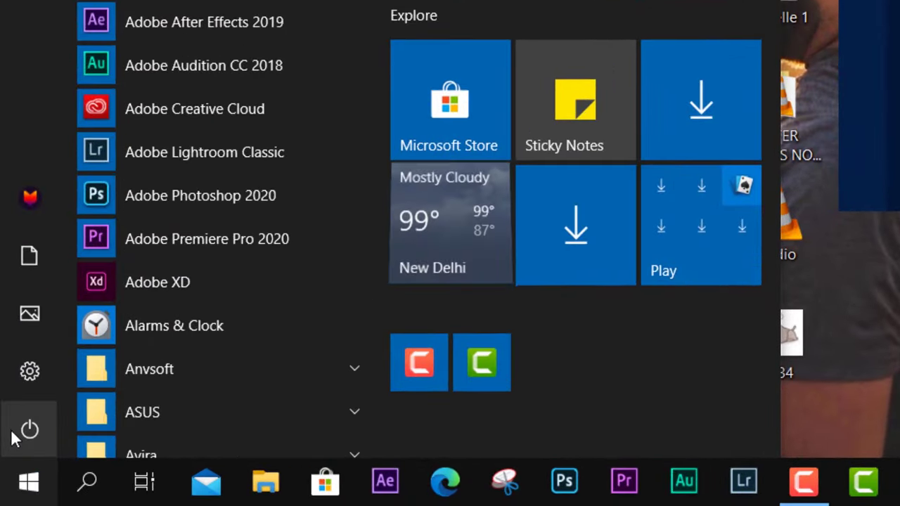
click(26, 438)
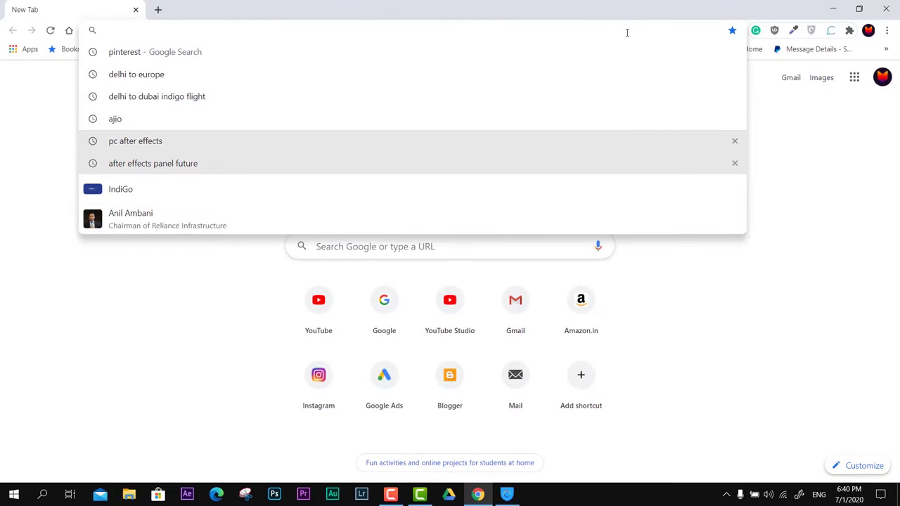
Step: Enter 'go' in Chrome's address bar to load google.com
text(google.com)
key(Return)
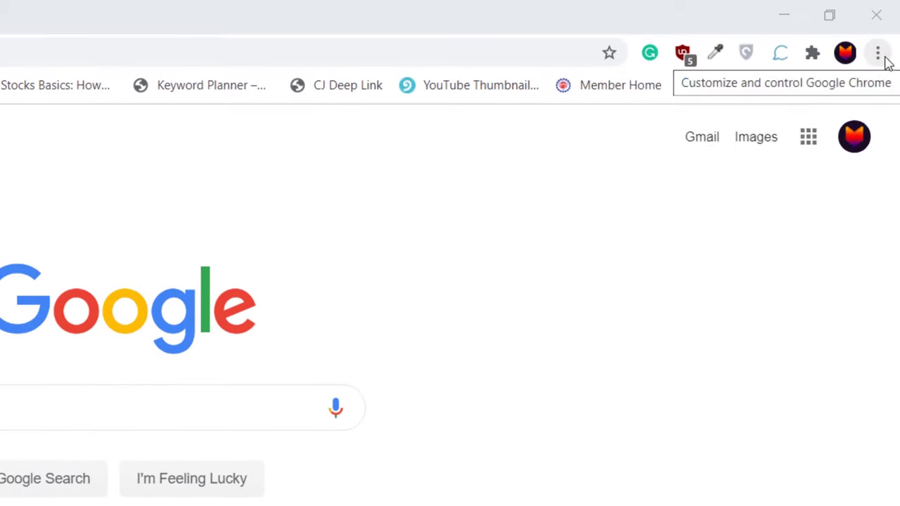
Step: Open Chrome Settings and expand Advanced to reveal System and Reset and clean up
click(885, 61)
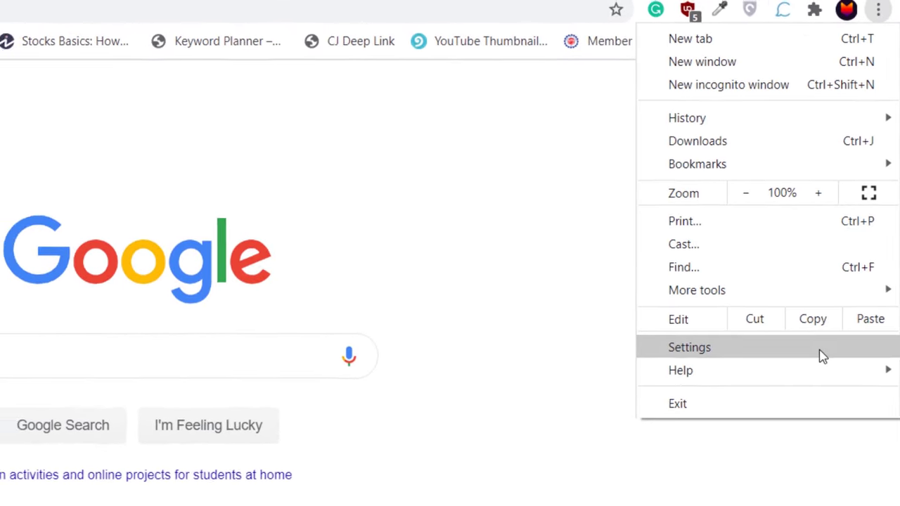
click(822, 356)
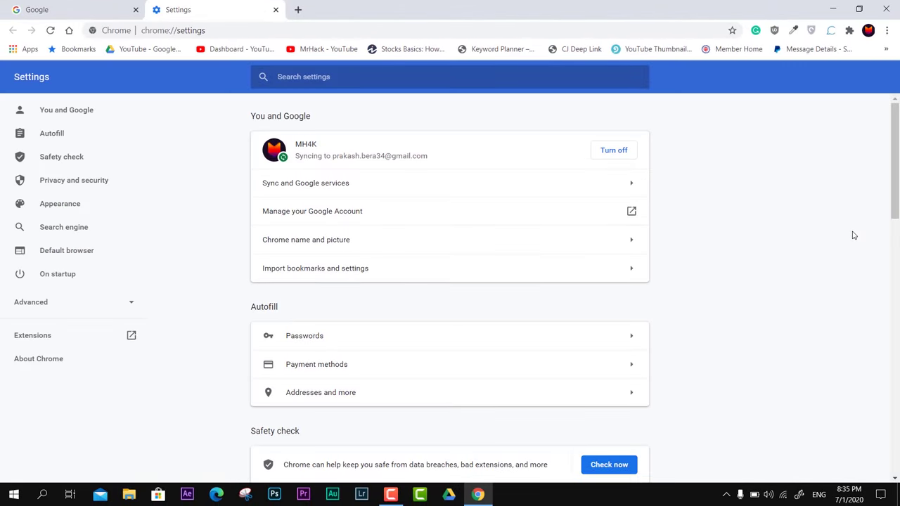
scroll(854, 235, down, 10)
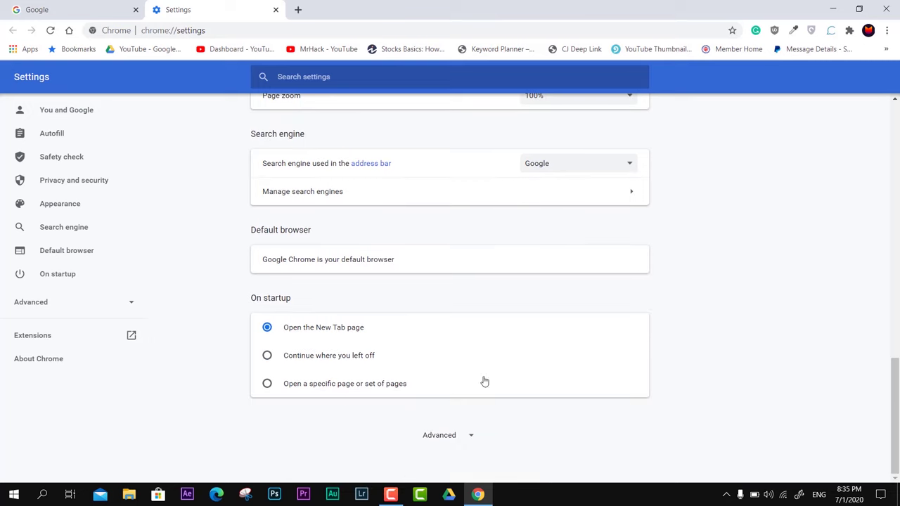
click(436, 435)
scroll(417, 438, down, 10)
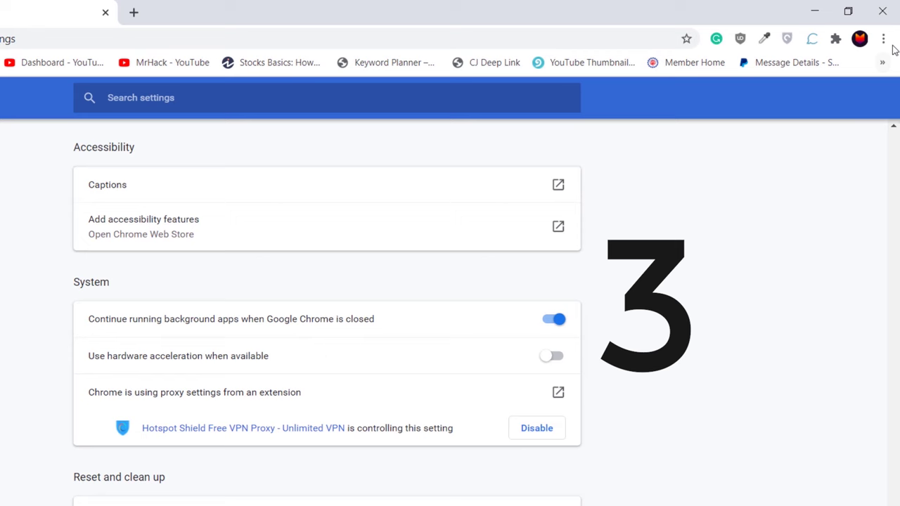
Step: Open the Extensions page from More tools in Chrome's three-dot menu
click(887, 30)
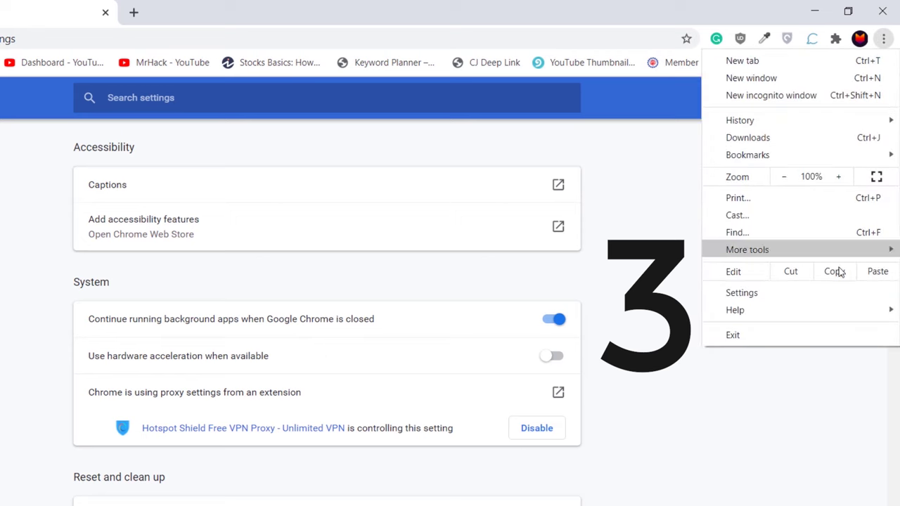
mouse_move(744, 260)
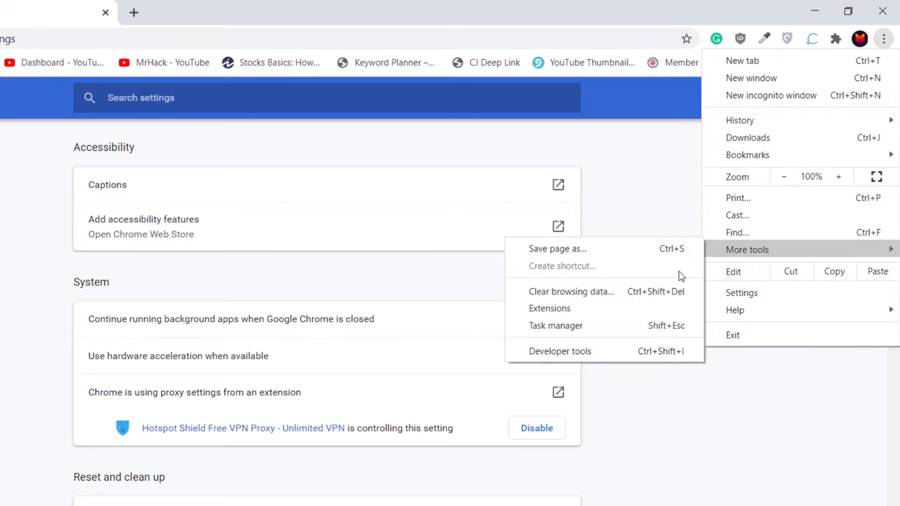
click(592, 310)
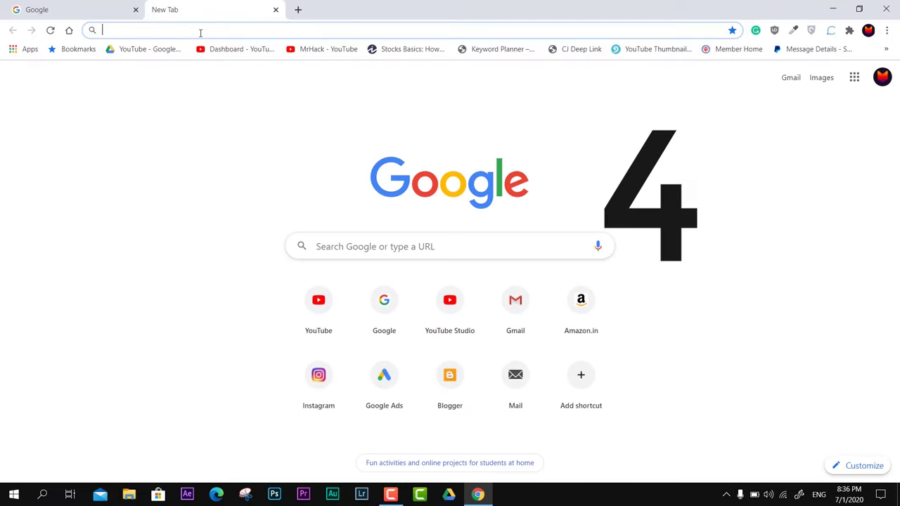
Step: Load chrome://flags and reset all experimental flags to default
text(c)
text(hrome://f)
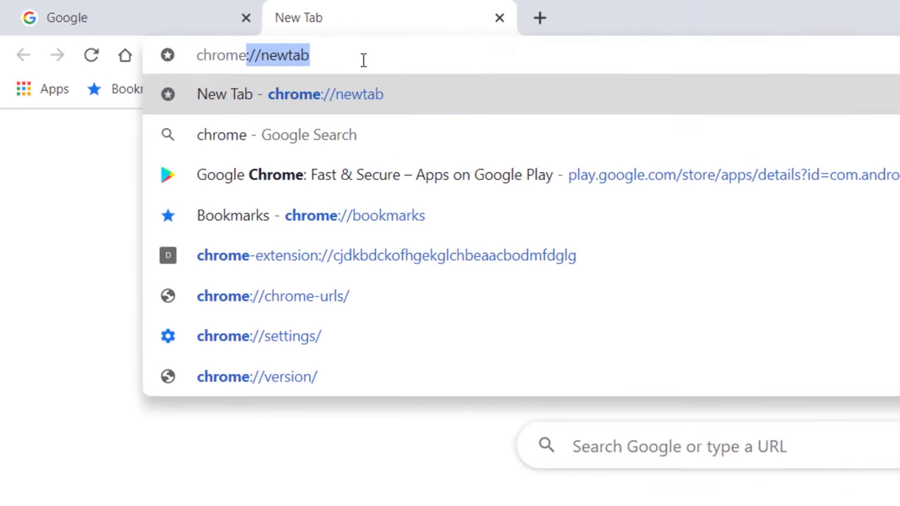
text(lags)
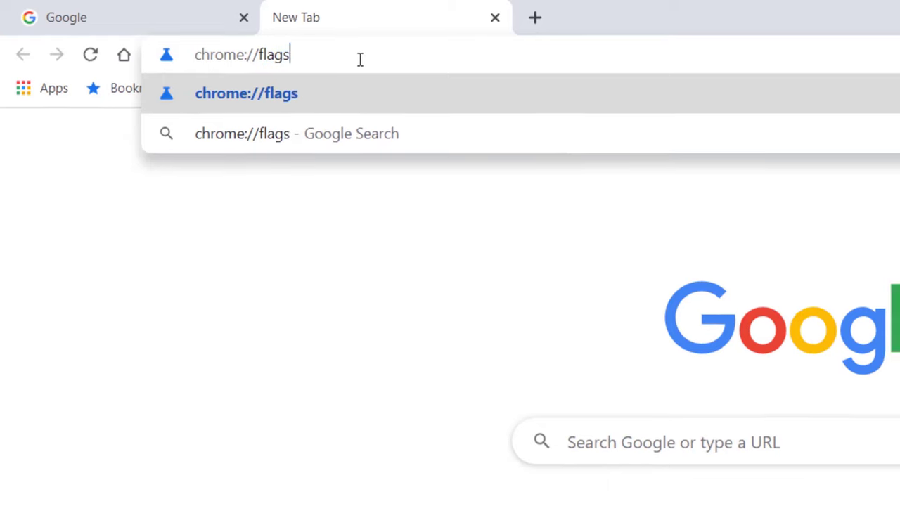
key(Return)
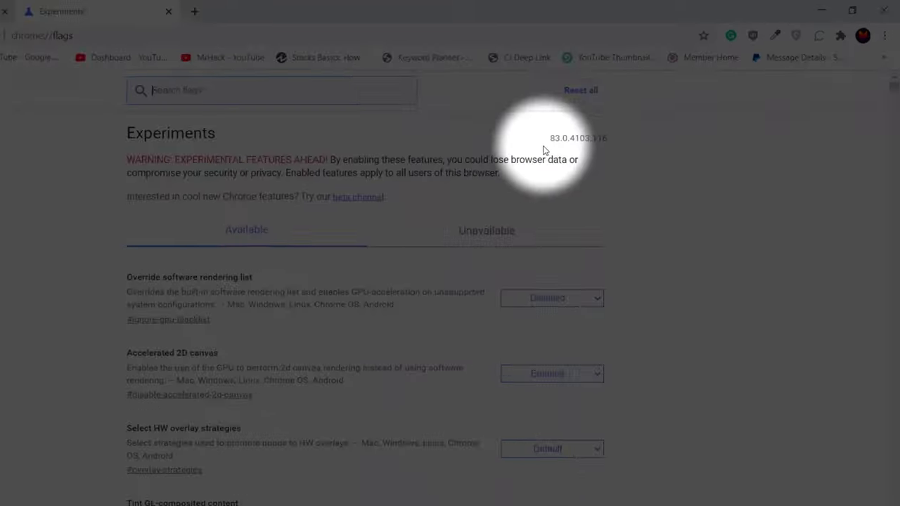
click(513, 113)
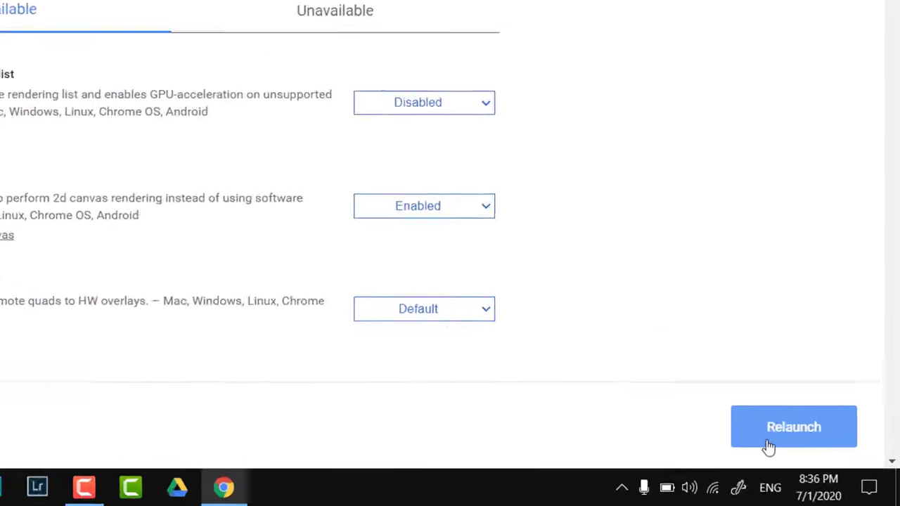
Step: Relaunch Chrome from the flags page to apply the reset
click(706, 419)
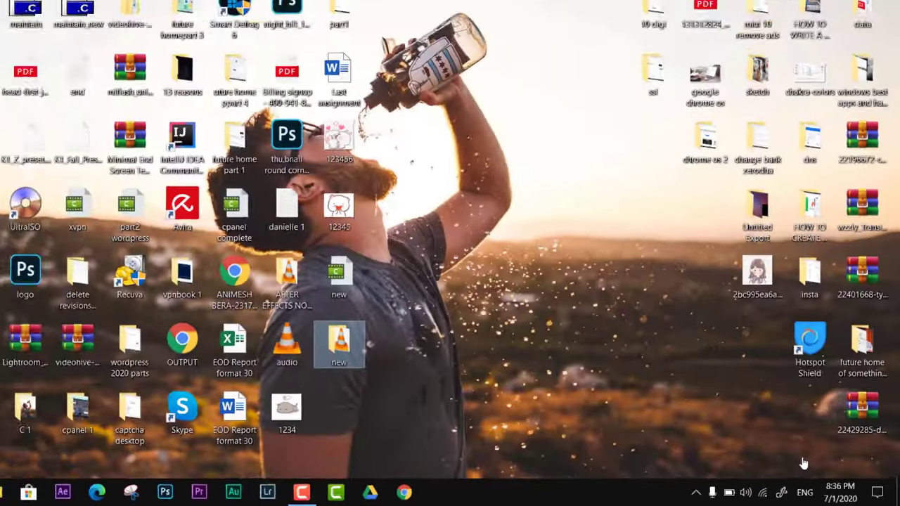